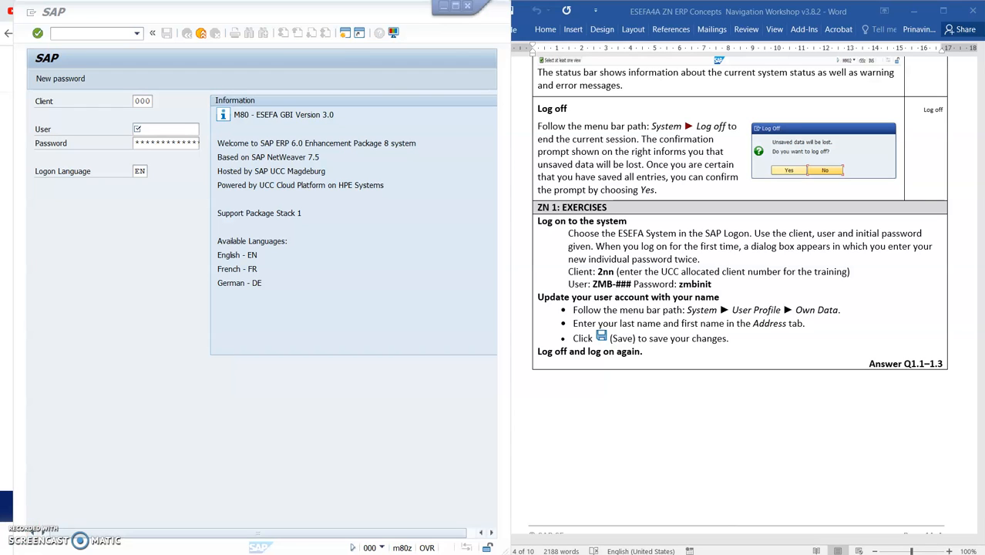
Step: Enter client 205, the saved training user ID and the password on the logon screen
click(144, 101)
text(2)
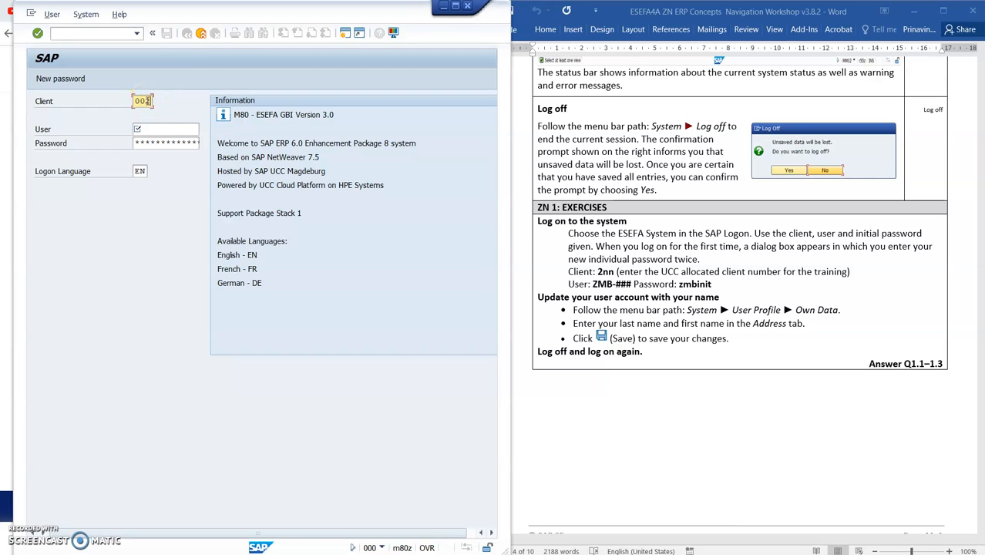
text(205)
click(153, 128)
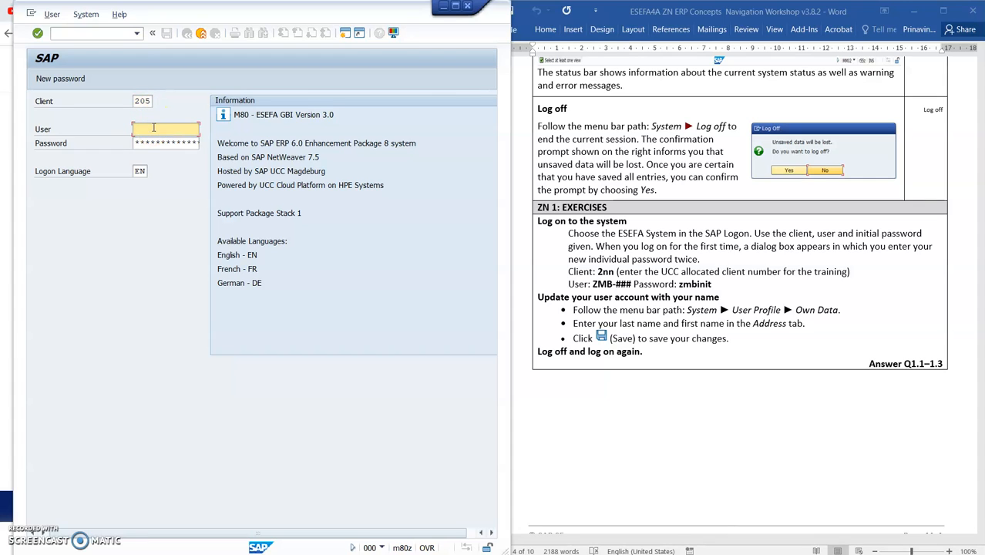
text(z)
click(152, 141)
click(154, 142)
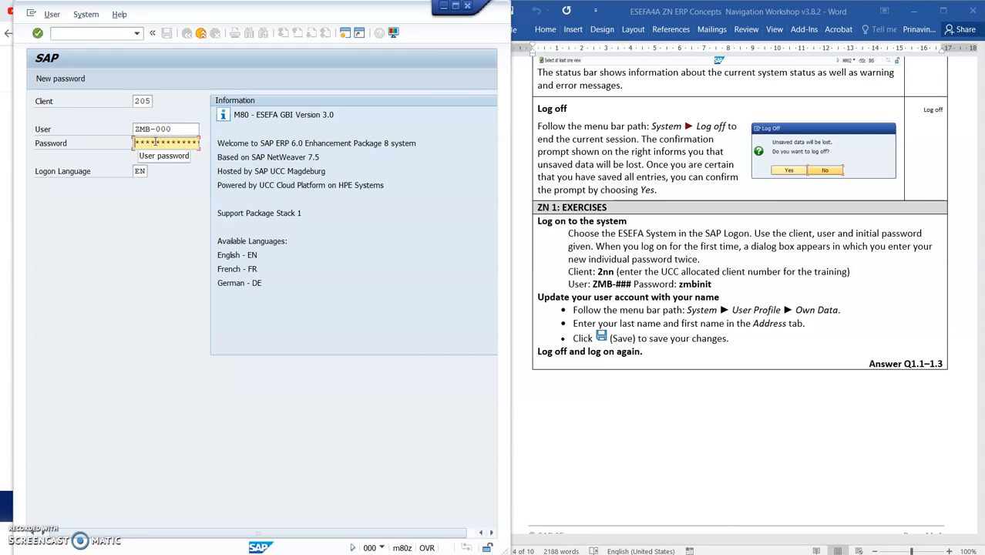
click(156, 141)
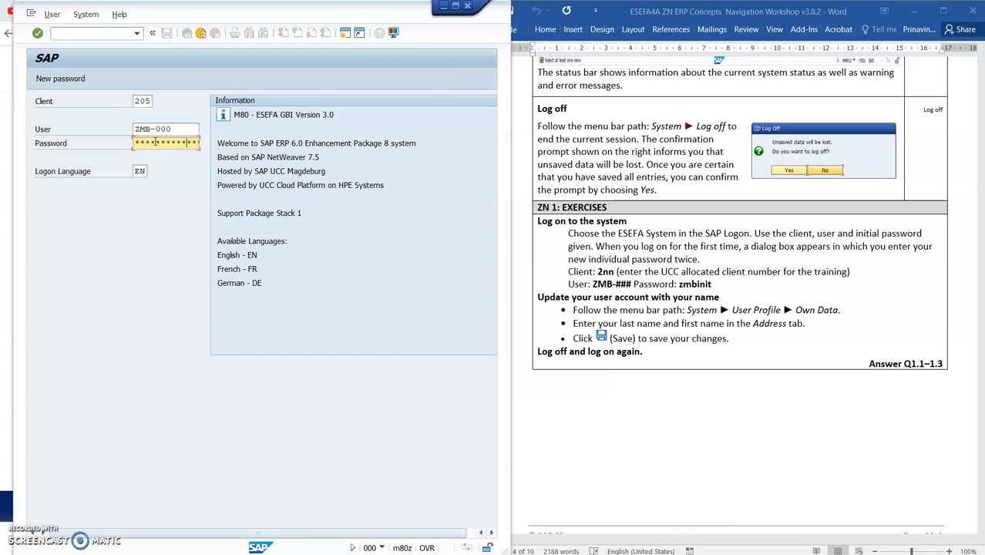
Step: Log on to the GBI system and maximise the SAP Easy Access window
click(38, 33)
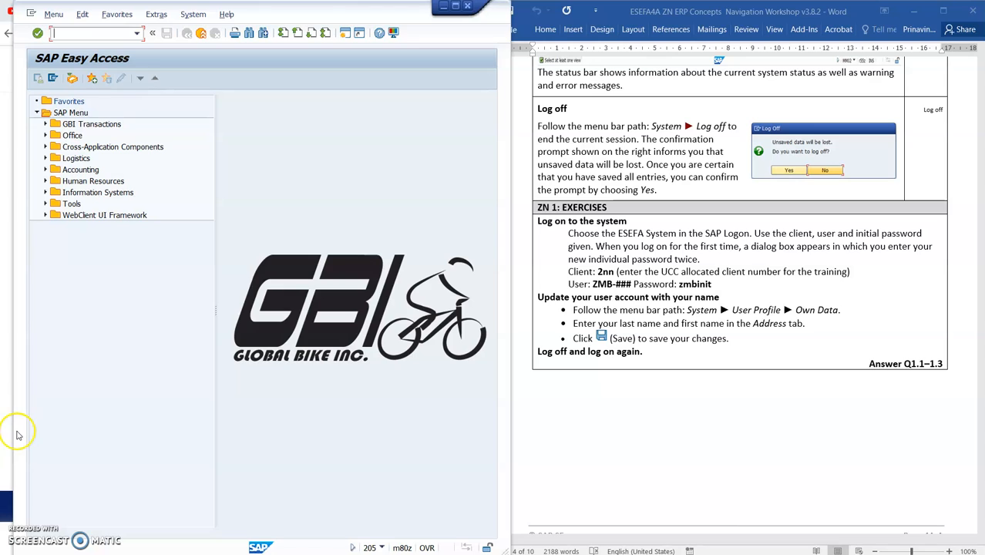
key(super+Up)
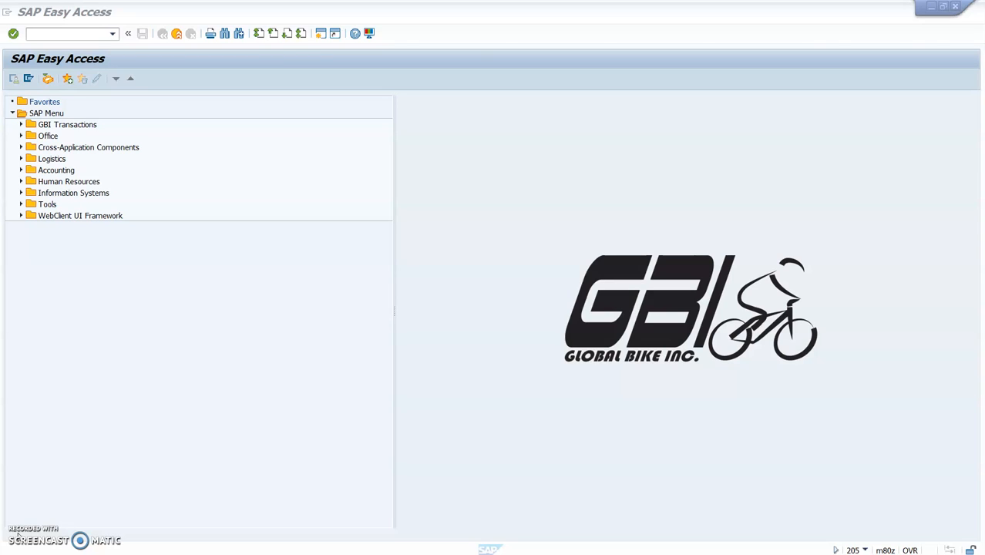
click(153, 347)
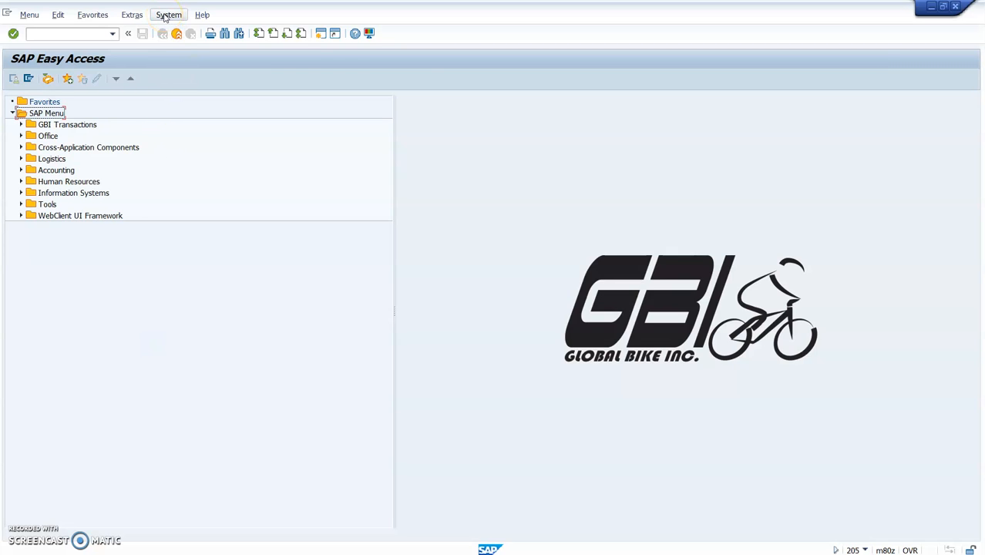
Step: Open System > User Profile > Own Data and replace the user's last name and first name
click(164, 16)
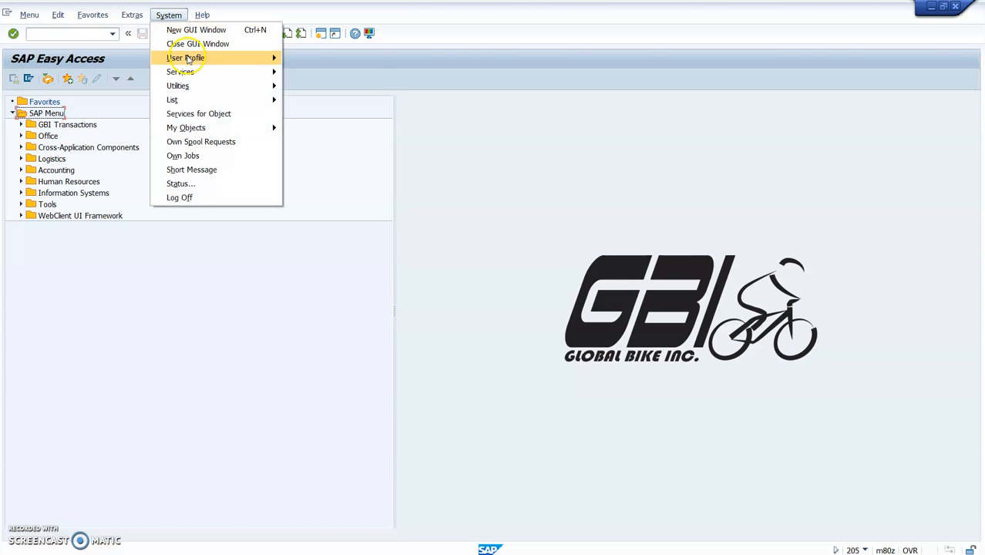
mouse_move(189, 59)
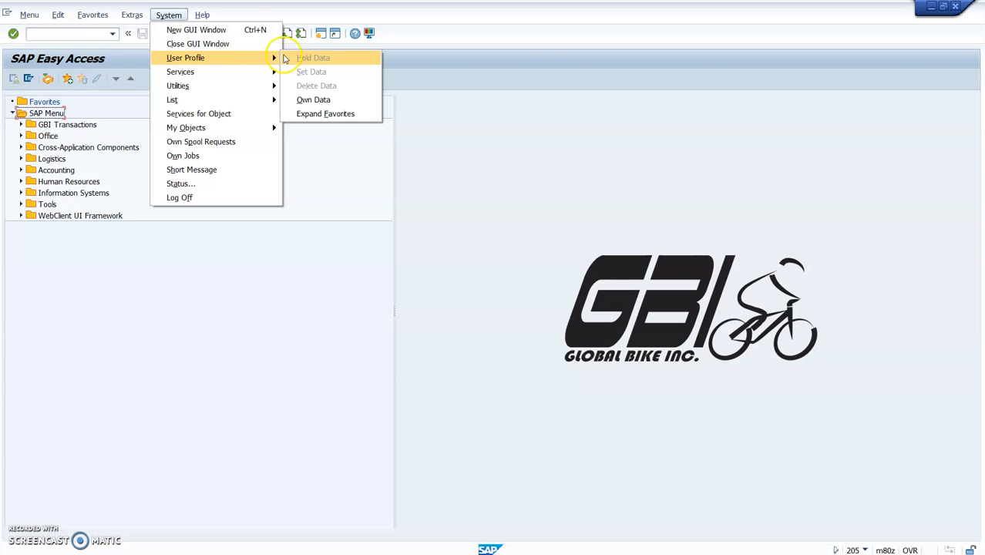
click(305, 103)
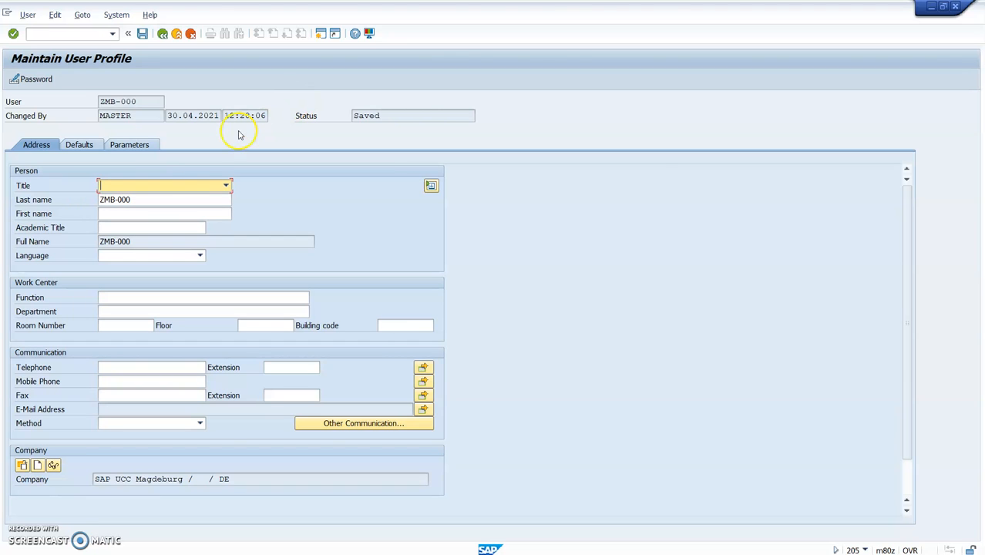
click(154, 200)
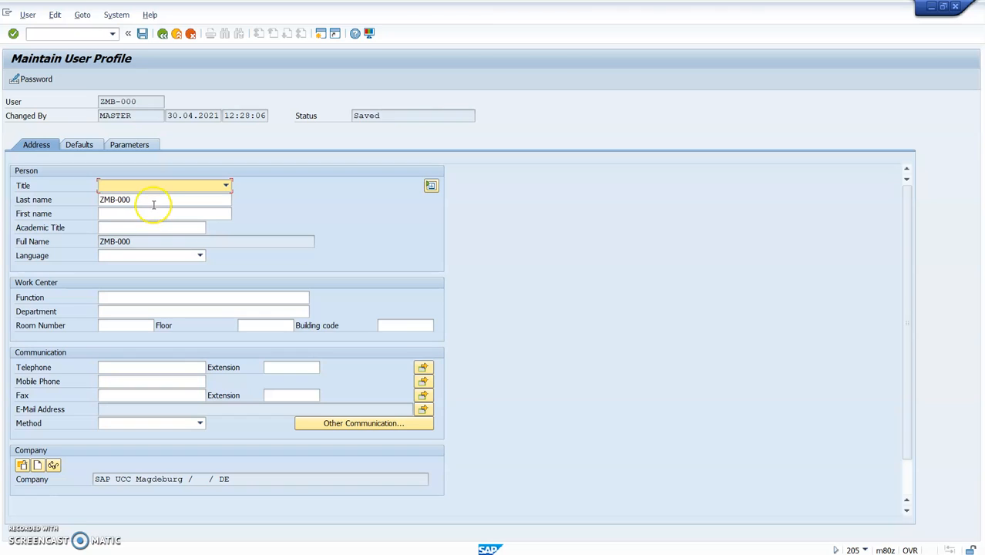
key(BackSpace)
key(BackSpace)
key(BackSpace)
key(BackSpace)
key(BackSpace)
key(BackSpace)
key(BackSpace)
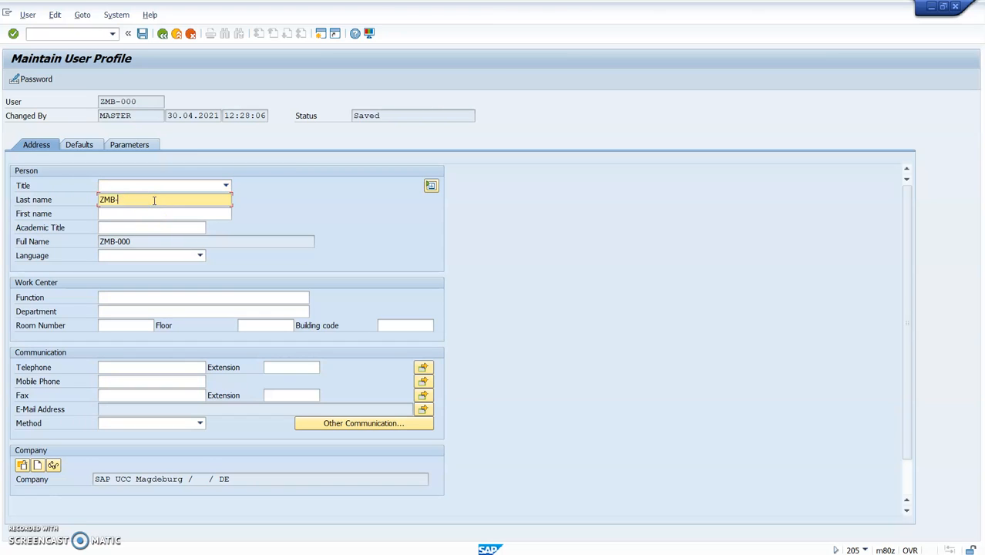
text(Govender)
click(150, 212)
text(Prinavin)
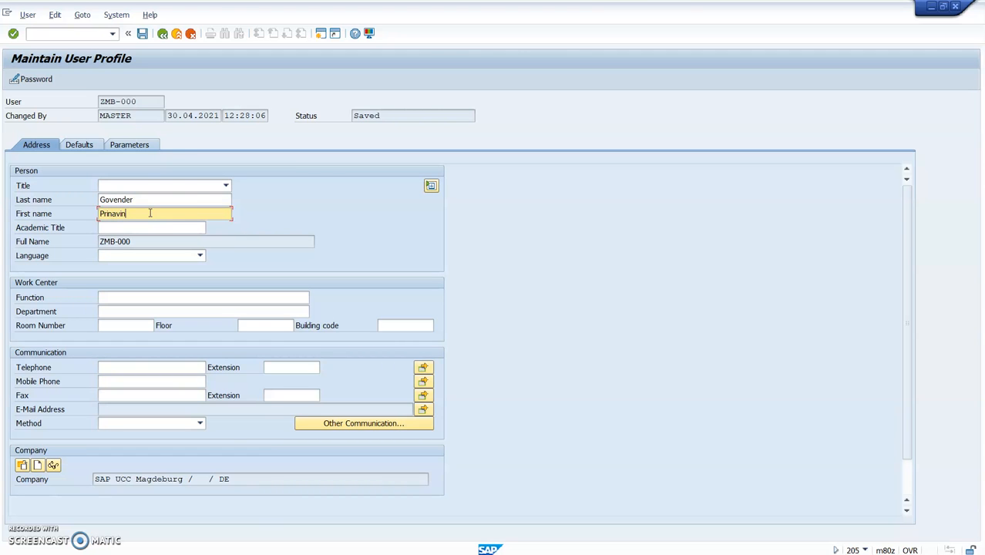
Step: Set title Mr., academic title Dr and language English in the address details
click(226, 186)
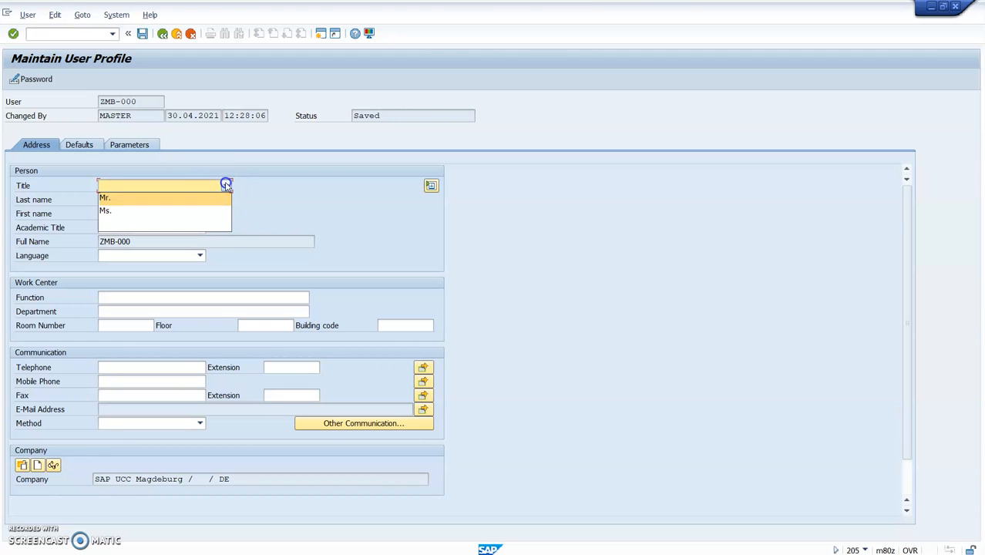
click(187, 199)
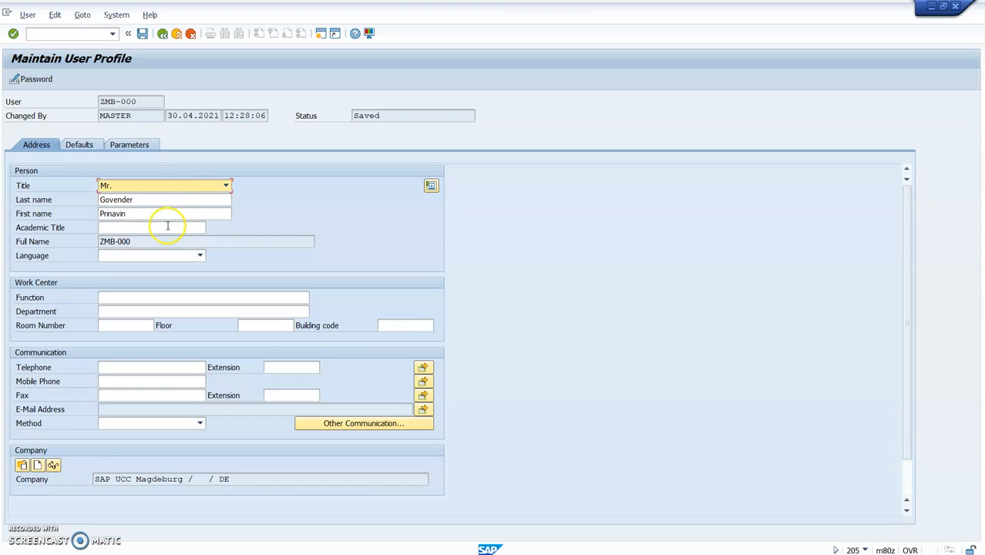
click(168, 225)
text(Dr)
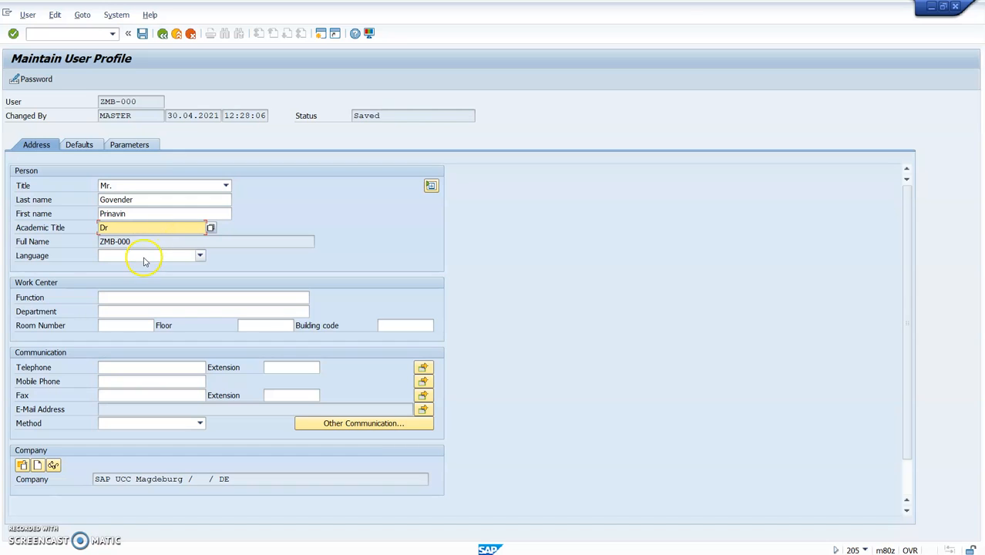
click(161, 256)
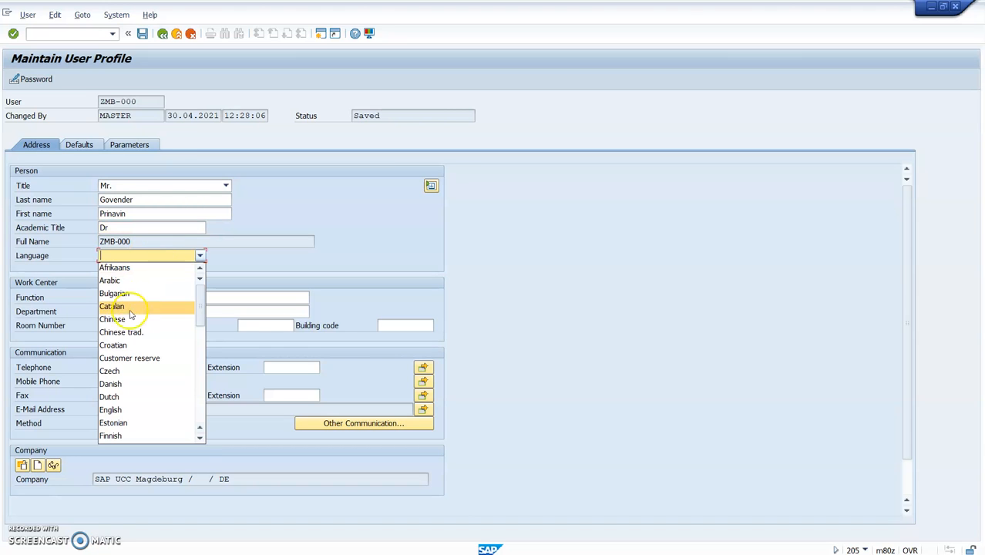
click(124, 410)
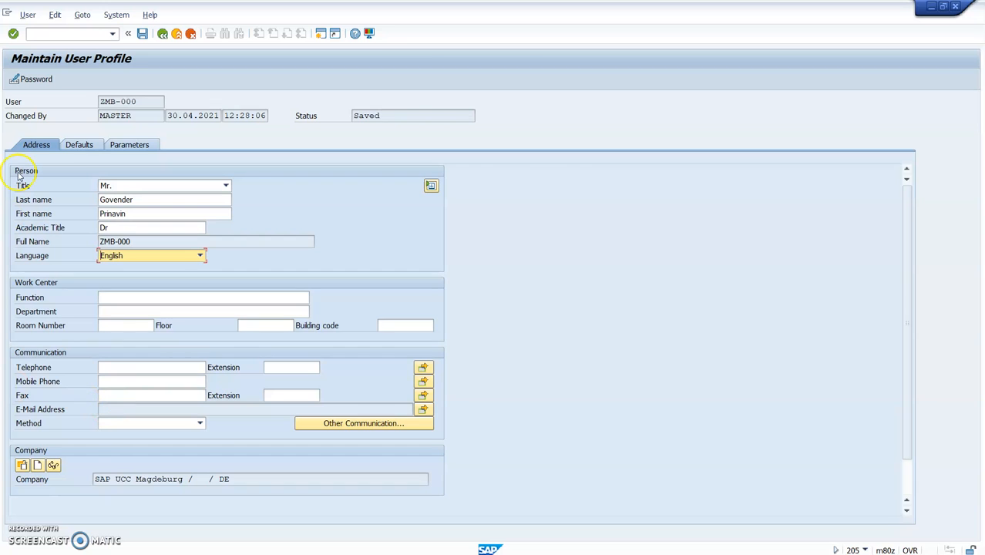
Step: Fix the rejected academic title by choosing Dr. from the F4 list, then save the profile
click(143, 38)
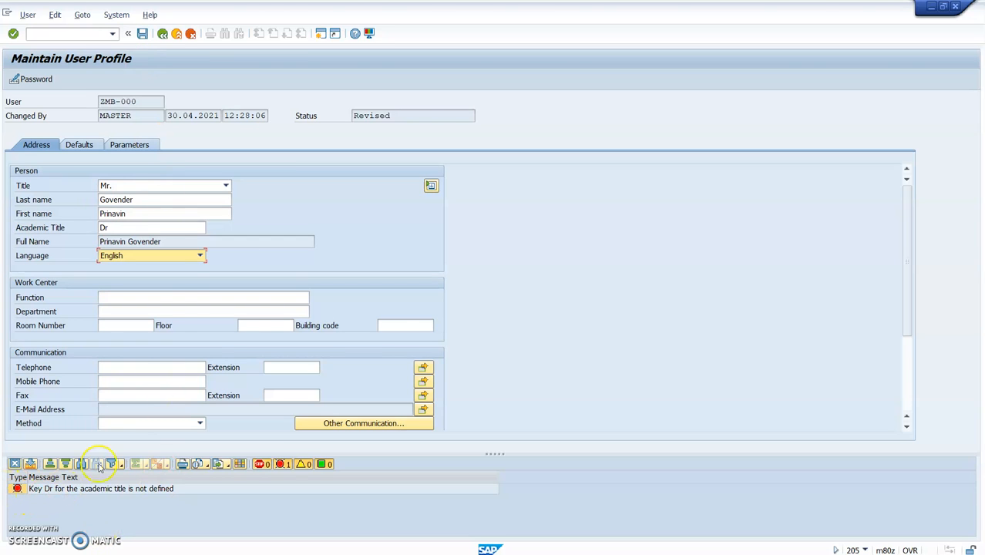
click(129, 228)
click(211, 228)
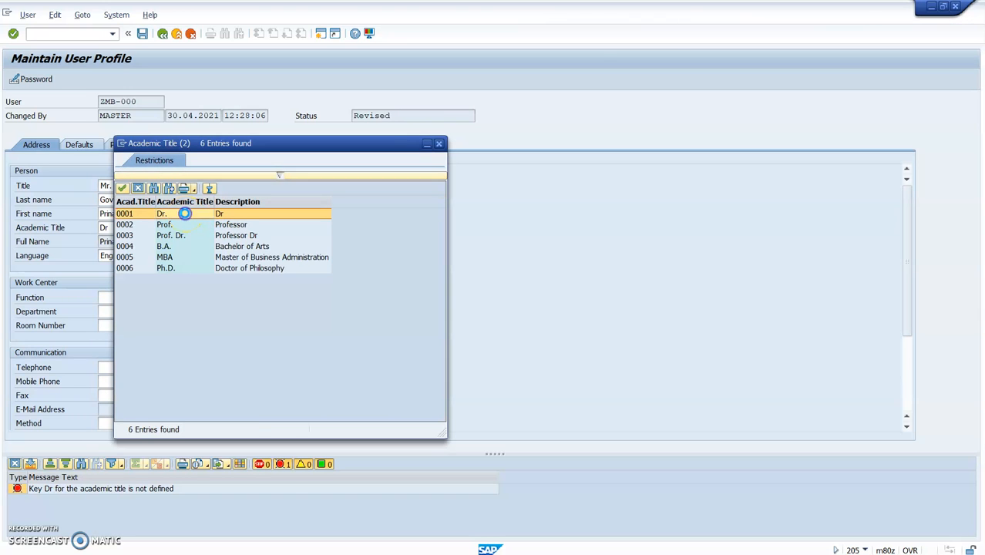
double_click(185, 216)
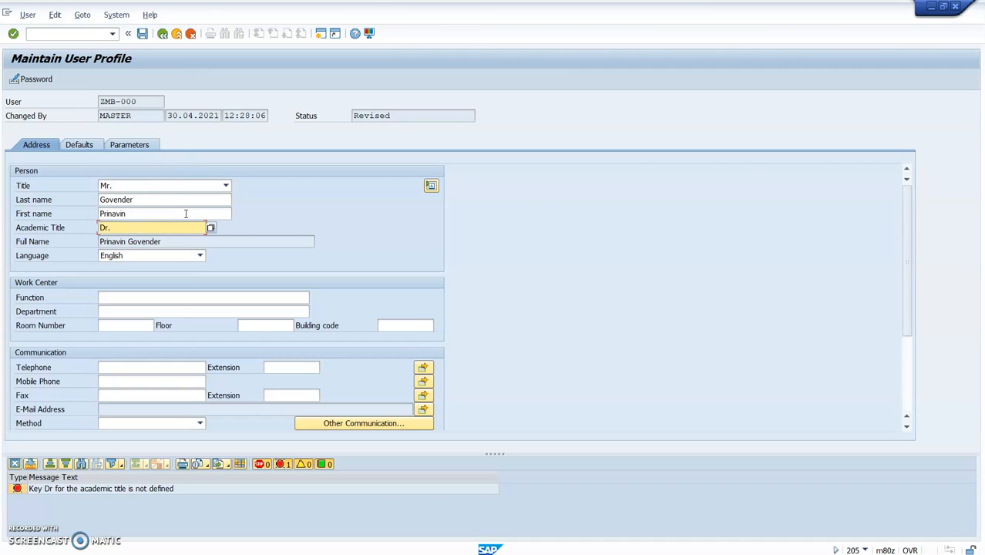
click(142, 34)
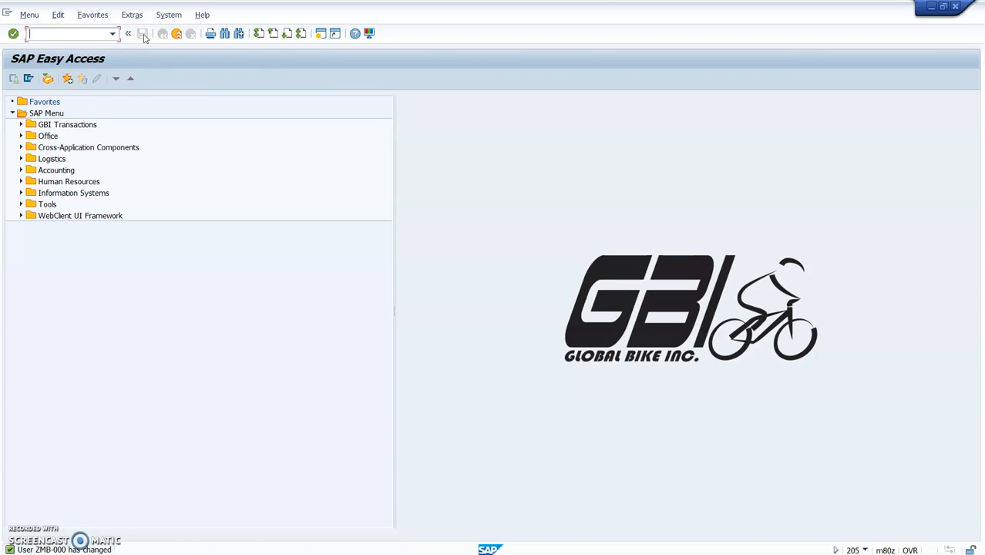
Step: Log off through System > Log Off and confirm ending the session
click(29, 15)
click(29, 14)
click(168, 14)
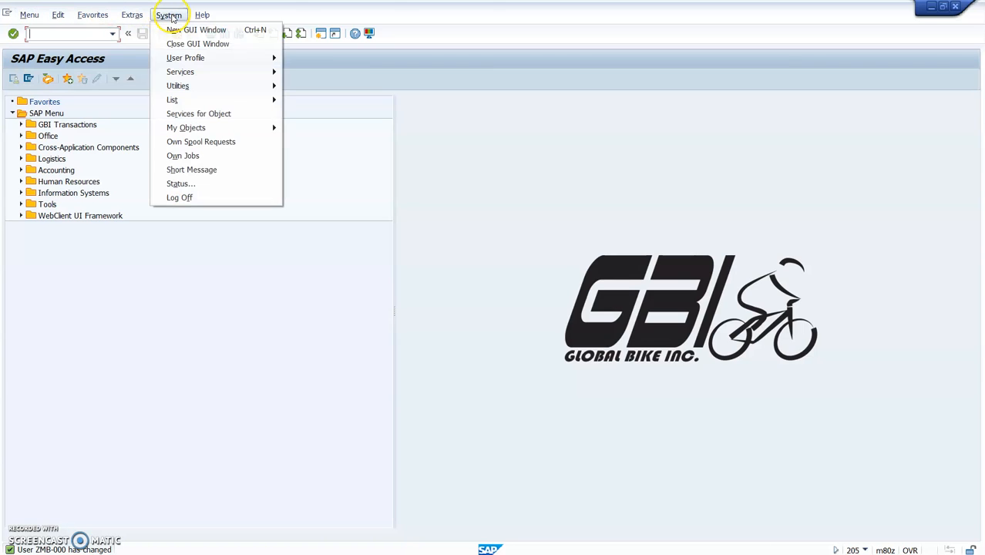
click(170, 199)
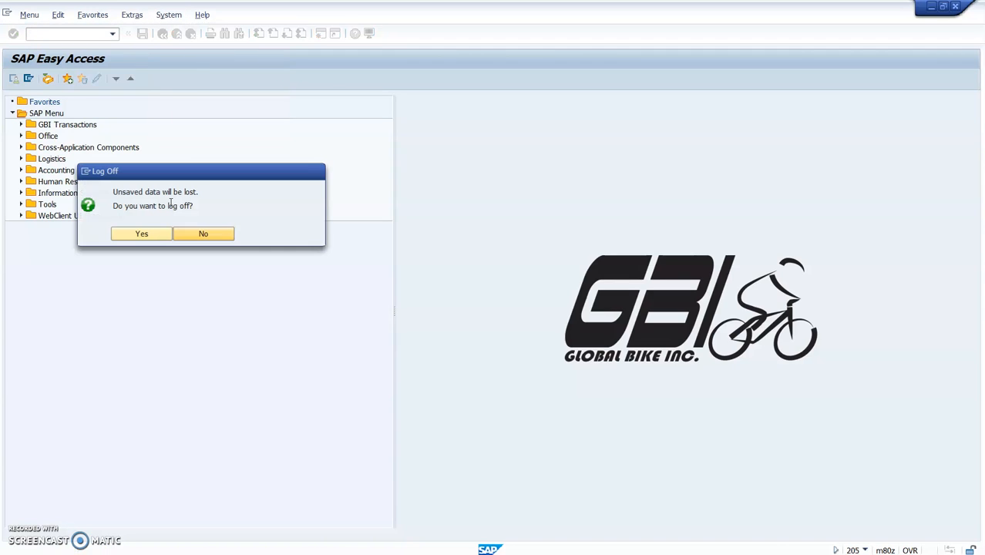
click(131, 239)
click(142, 233)
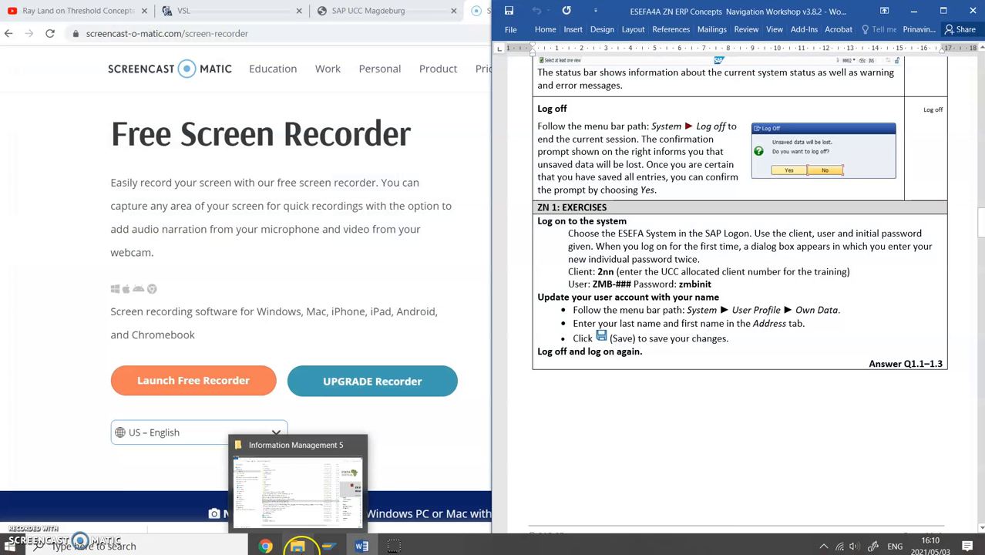
Step: Reopen SAP Logon and log on to the GBI 3.0 ESEFA connection
click(338, 547)
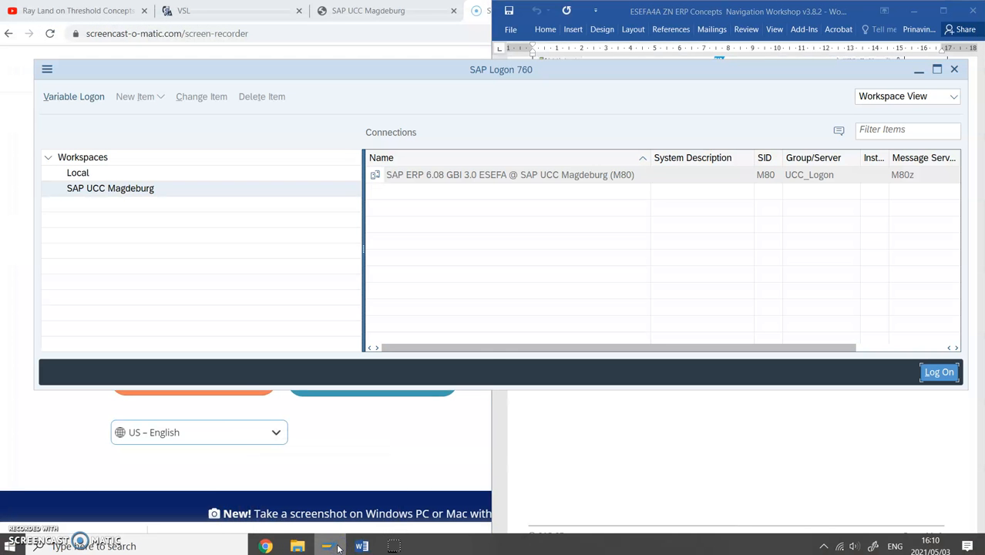
click(931, 374)
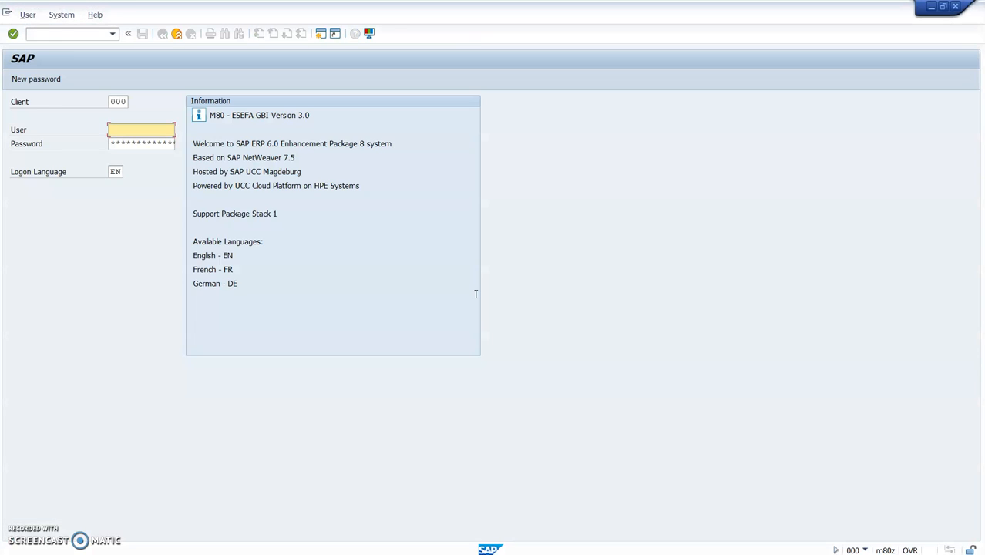
Step: Enter client 205, the saved user ID and the new password, then log on
click(116, 100)
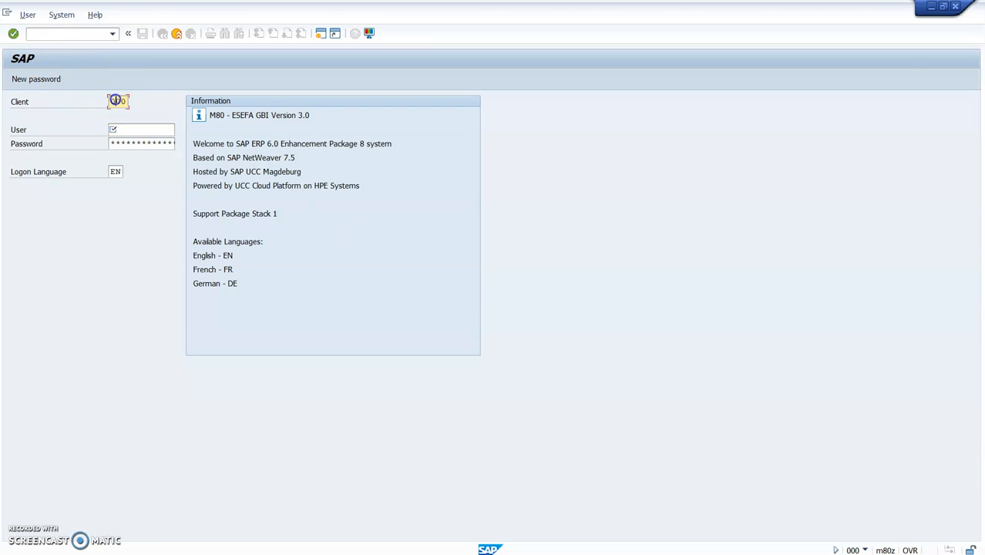
key(Delete)
key(Delete)
text(205)
click(127, 124)
text(z)
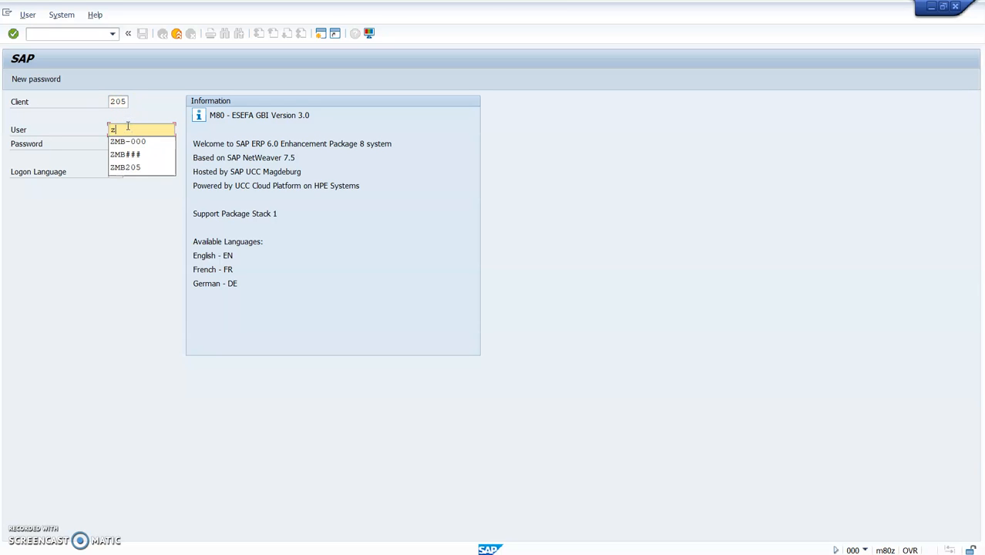
click(127, 141)
click(129, 143)
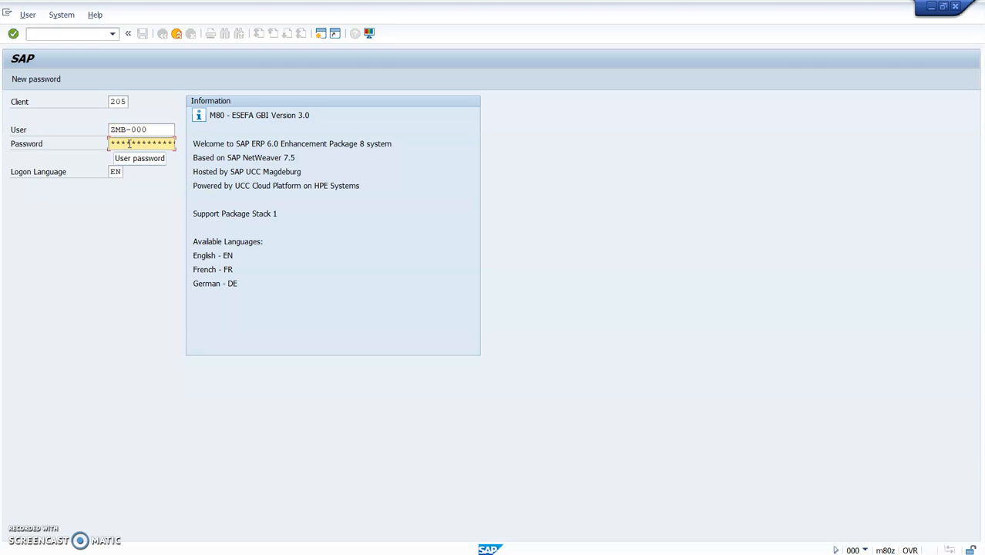
key(Right)
key(Right)
key(Right)
key(Right)
key(Right)
key(Right)
key(Right)
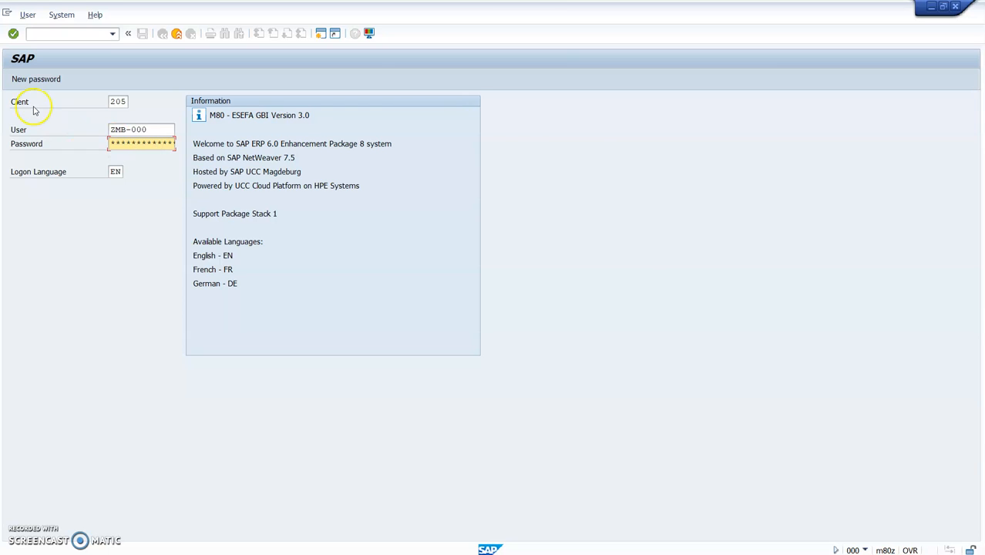
click(13, 34)
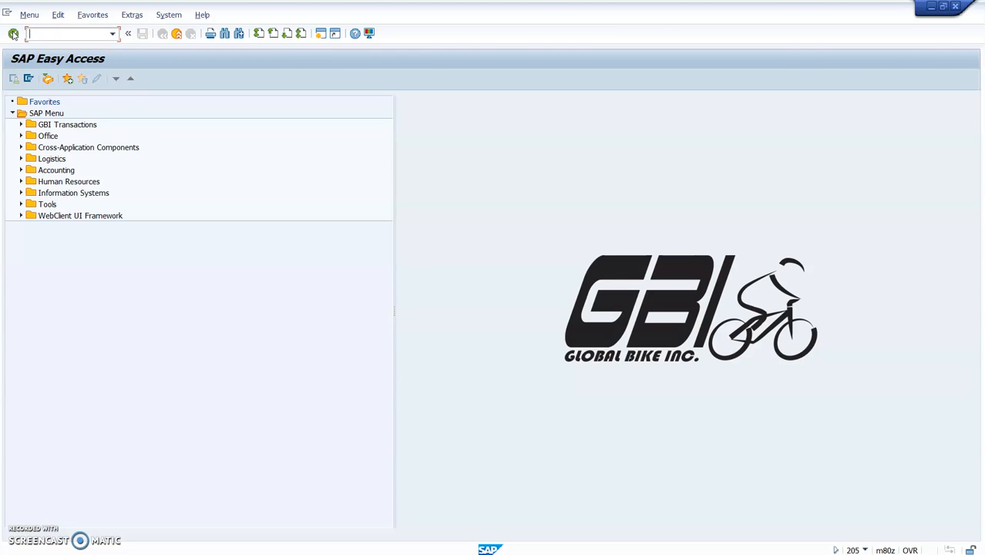
Step: Expand GBI Transactions, Office, Telephone Integration and Appointment Calendar in the SAP Menu tree
click(19, 113)
click(40, 103)
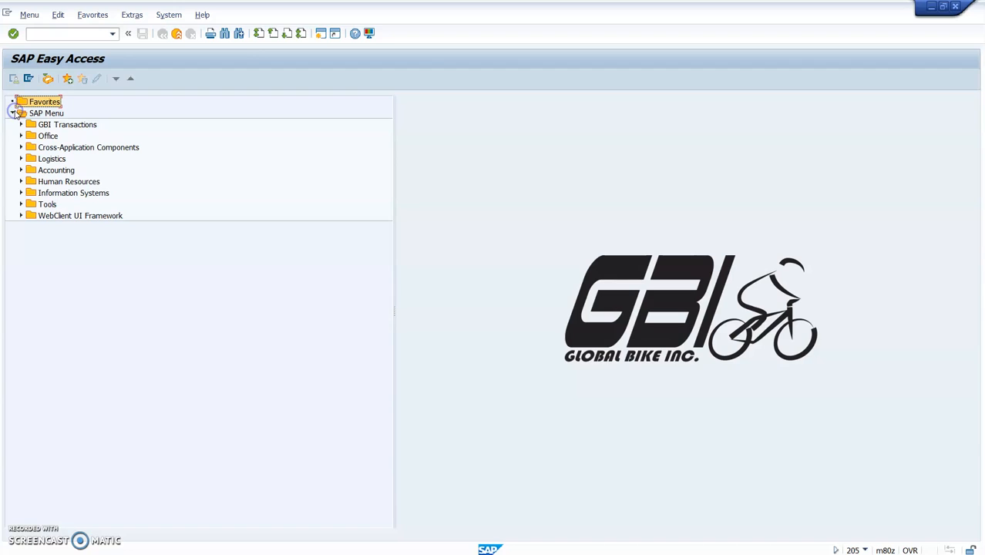
click(21, 124)
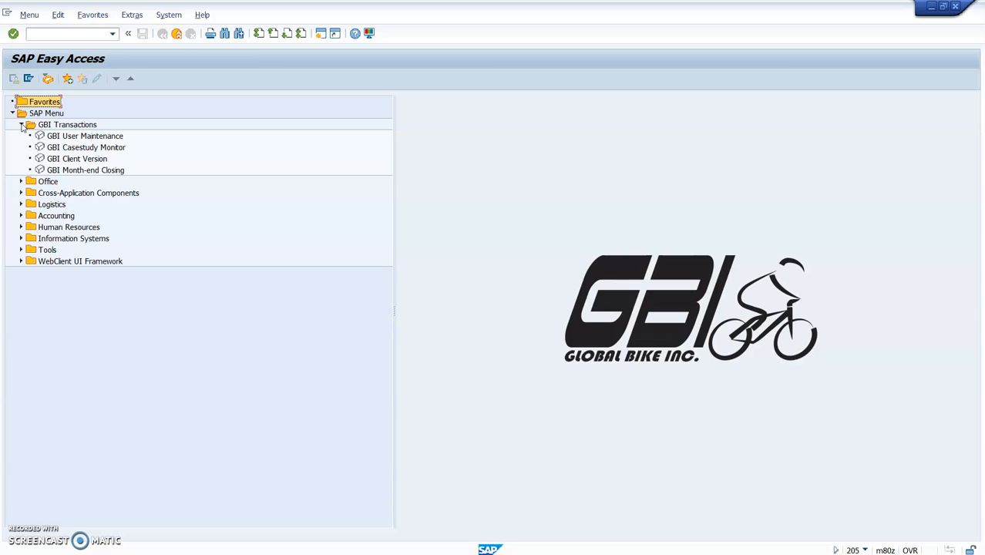
click(20, 181)
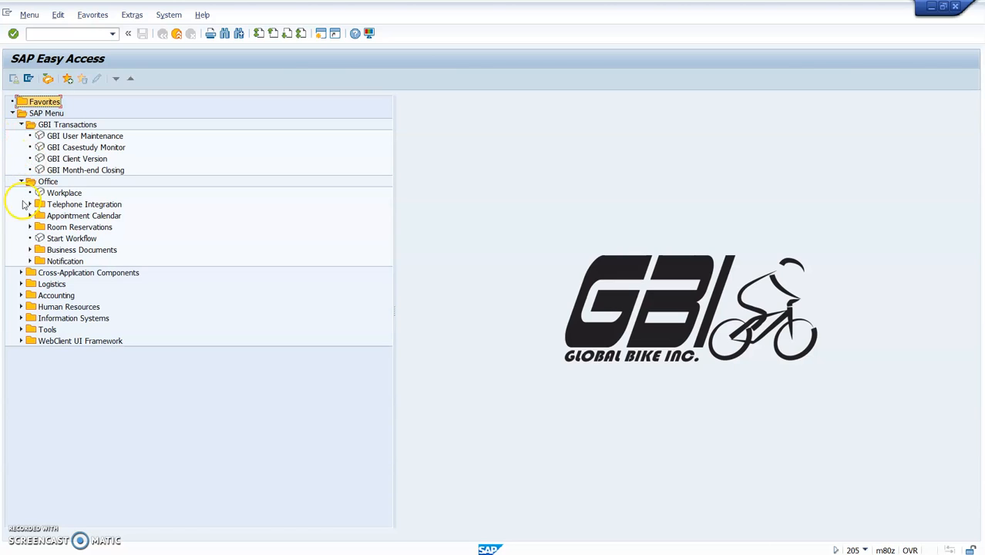
click(29, 204)
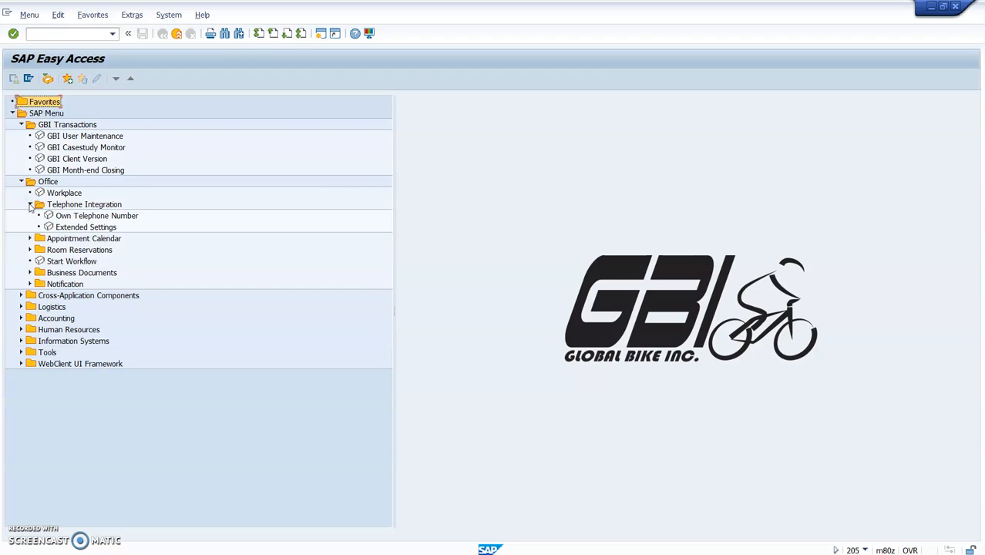
click(30, 239)
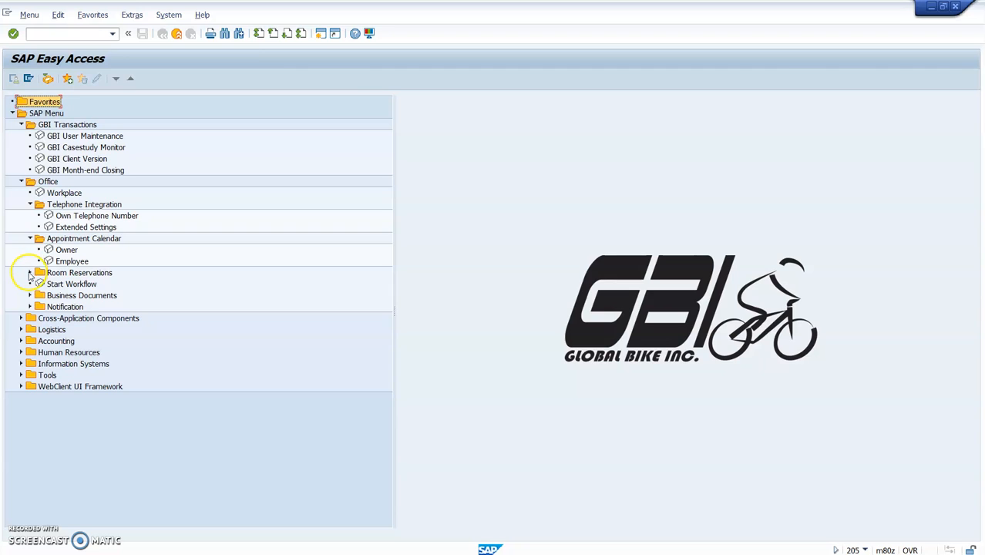
right_click(42, 107)
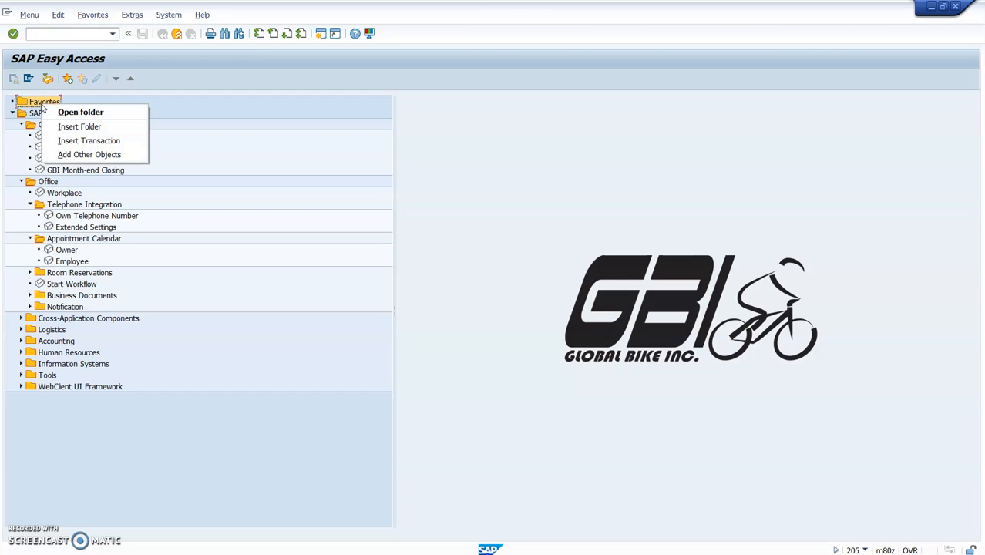
click(63, 139)
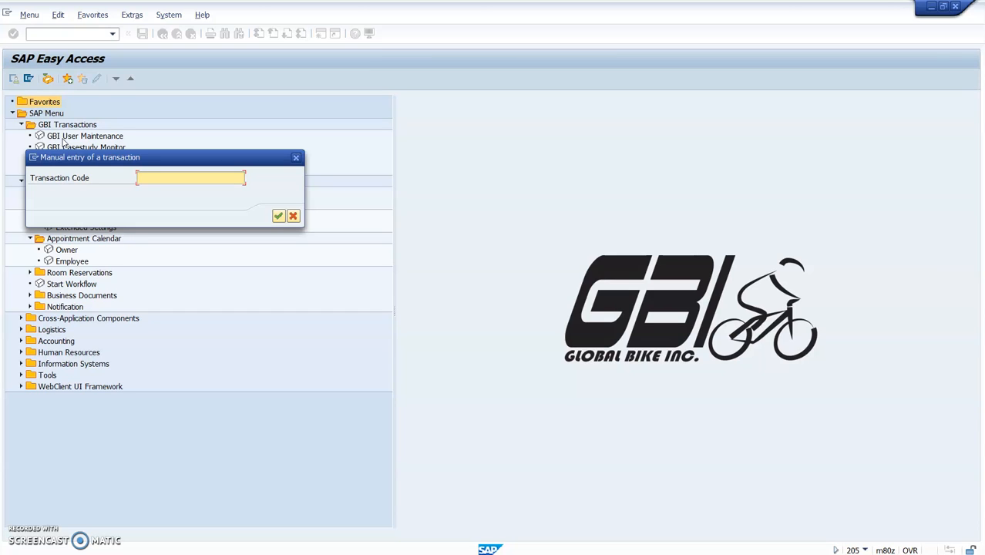
click(292, 217)
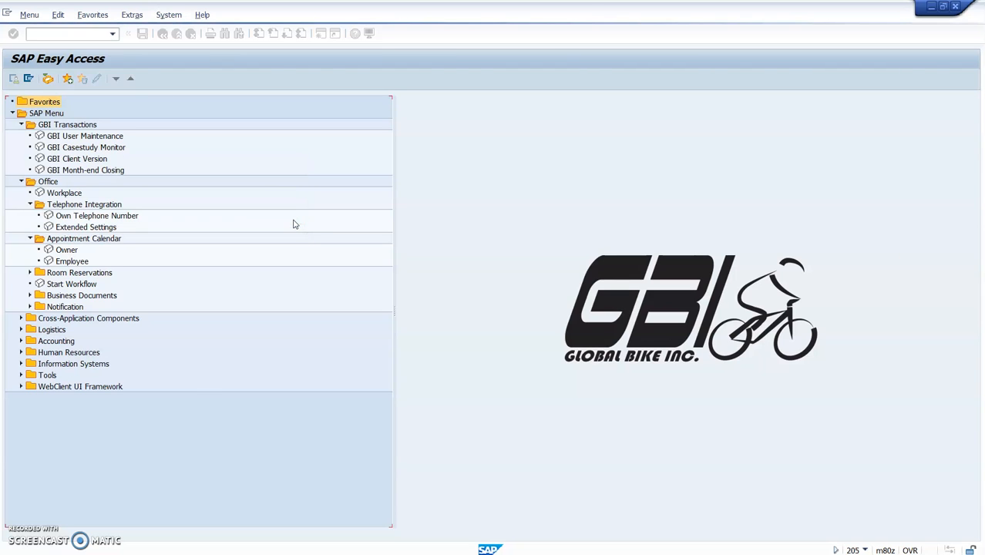
click(33, 107)
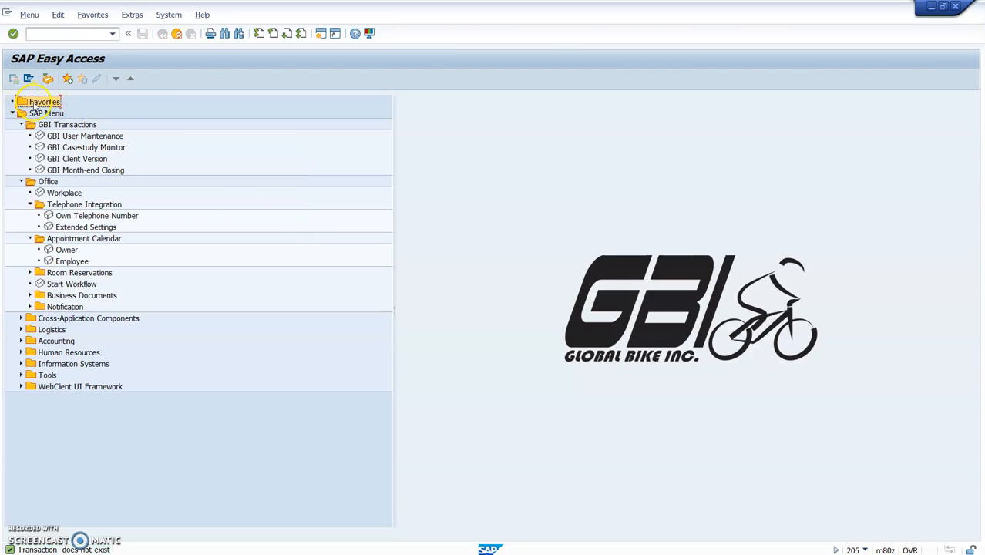
right_click(34, 105)
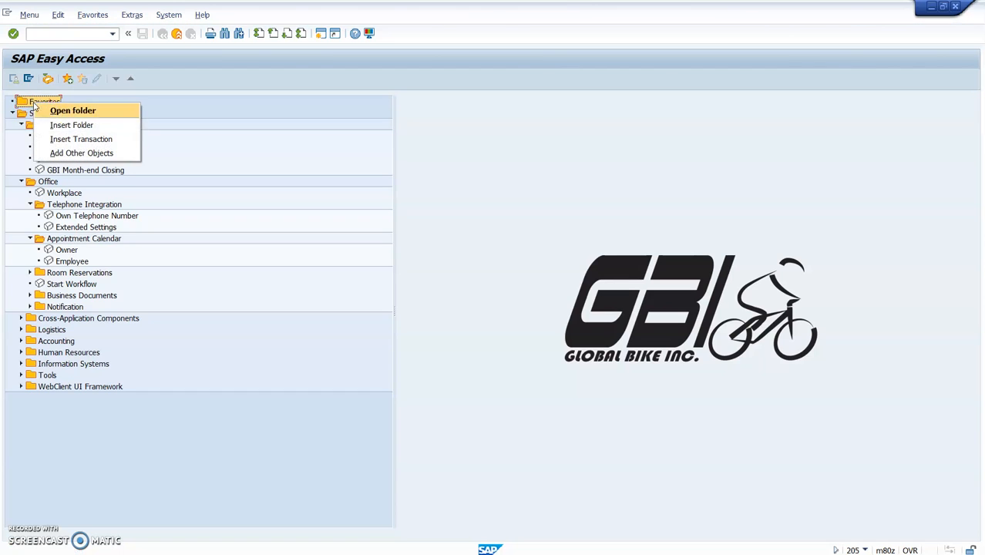
Step: Insert a folder under Favorites, rename 'New Folder' to DUT and confirm it
click(50, 124)
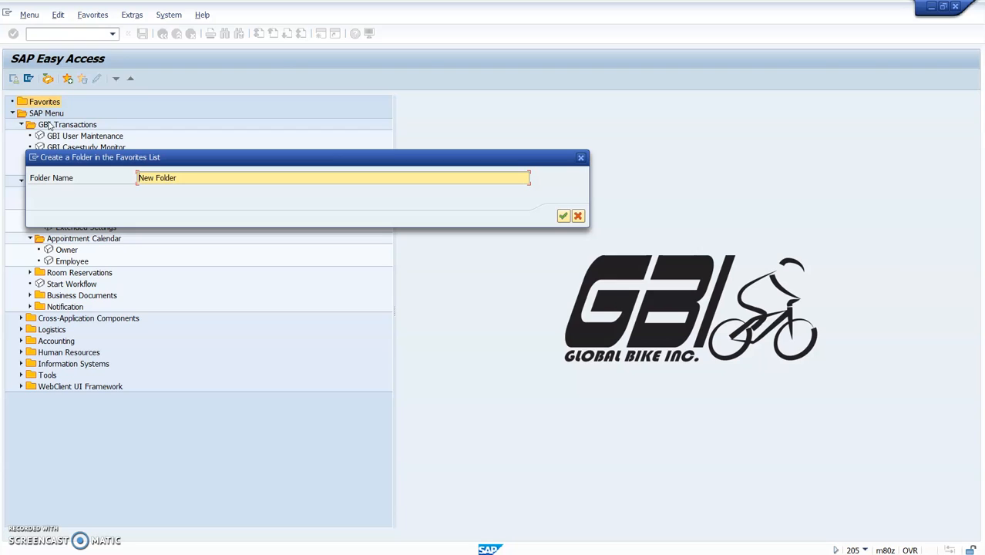
text(a_name)
key(Delete)
key(Delete)
key(Delete)
key(BackSpace)
key(BackSpace)
key(BackSpace)
key(BackSpace)
key(BackSpace)
key(BackSpace)
text(DUT)
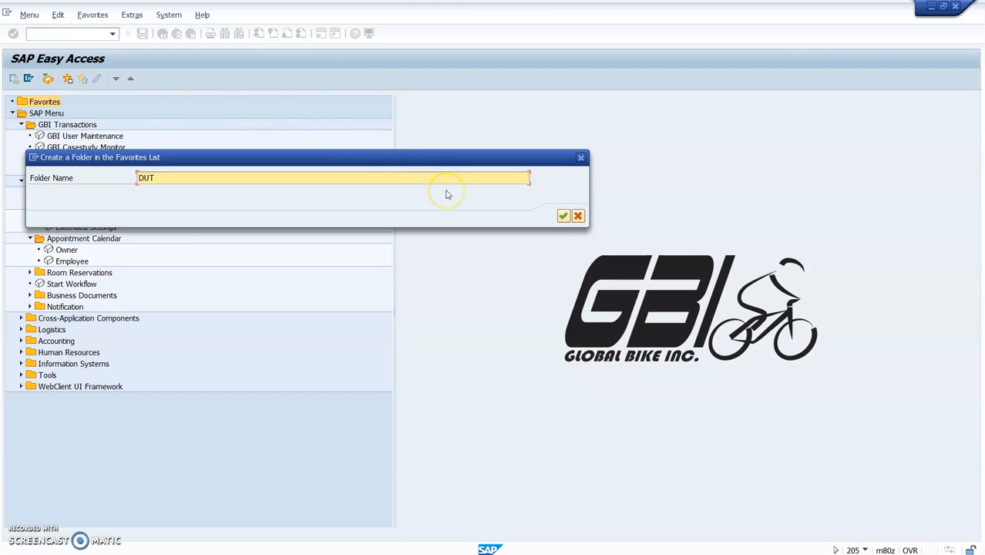
click(563, 217)
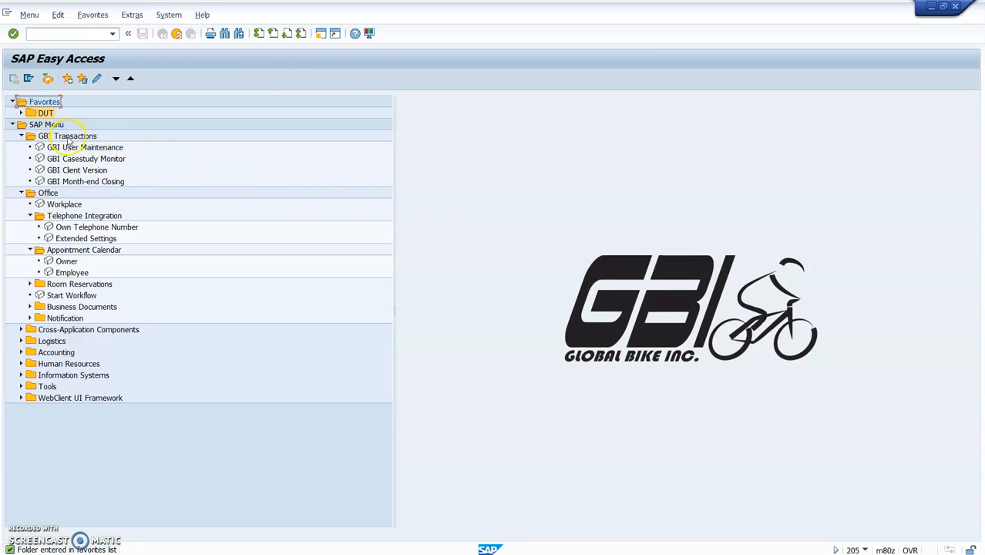
click(69, 137)
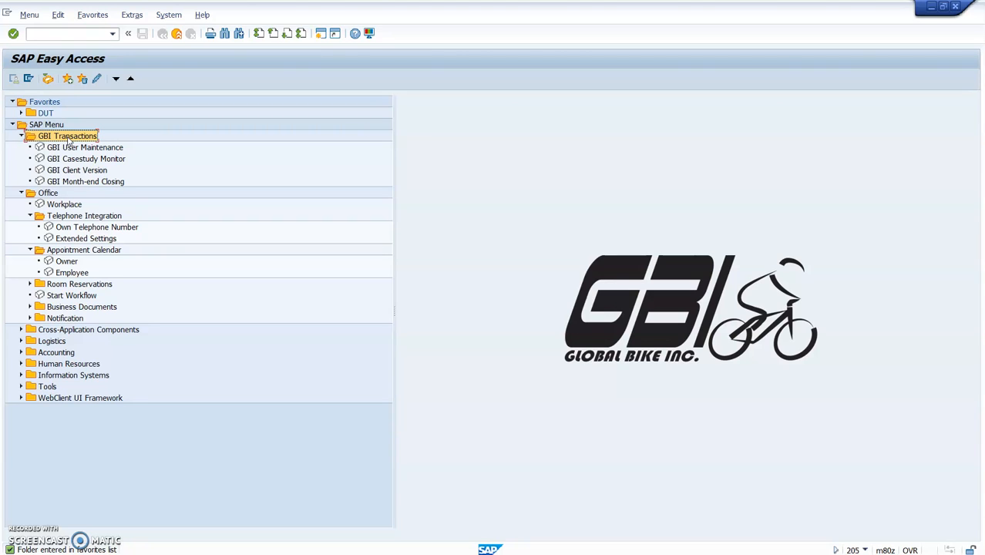
Step: Collapse SAP Menu and Favorites to top level, then hide and reshow the command field
click(13, 125)
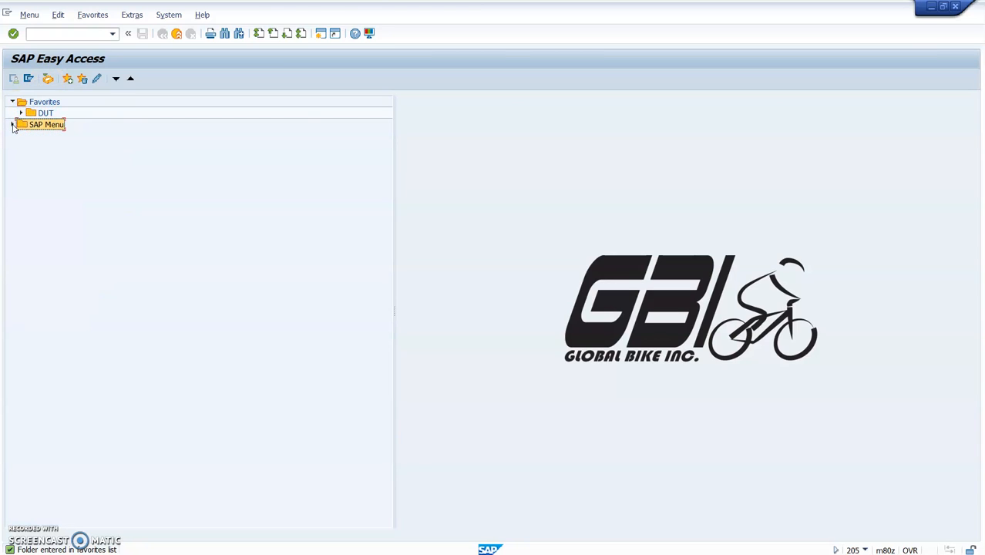
click(13, 102)
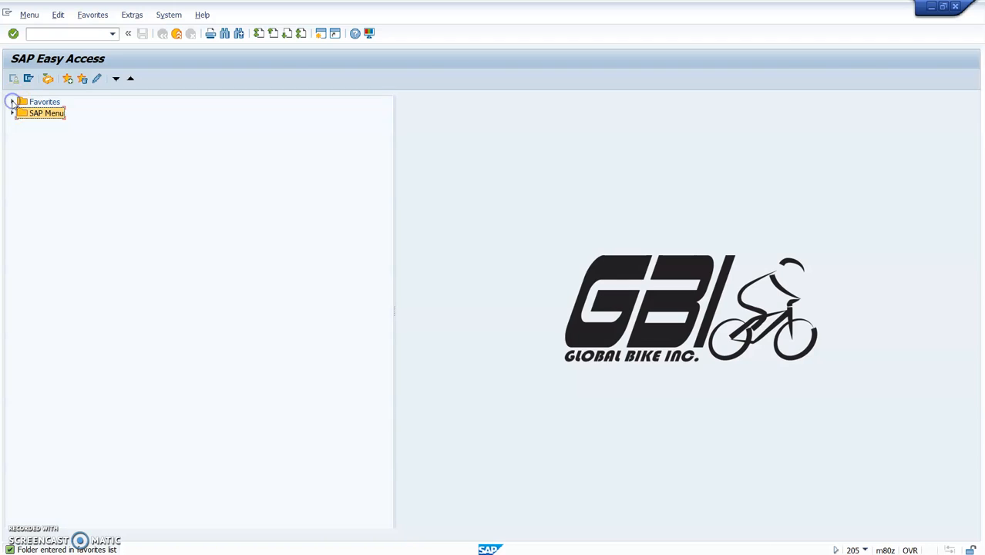
click(128, 34)
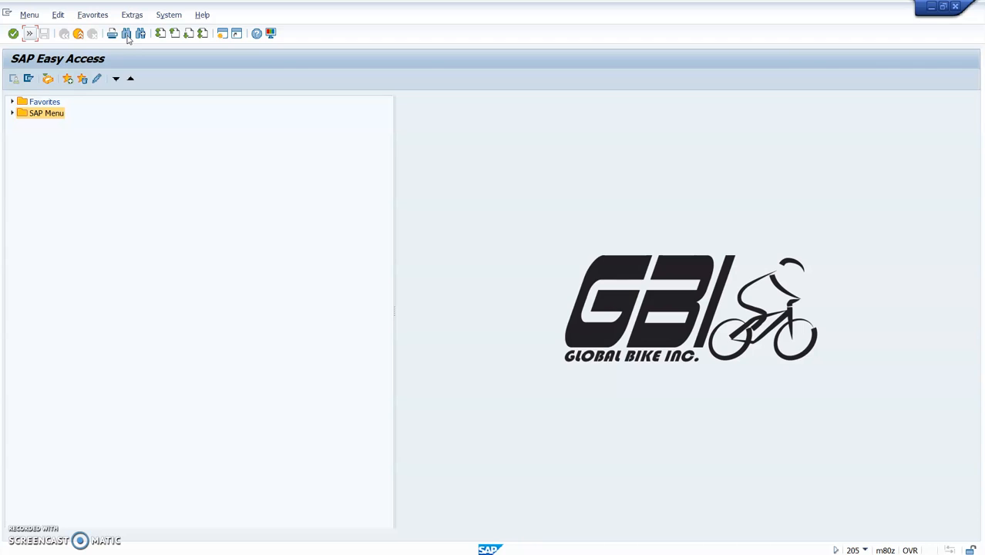
click(30, 34)
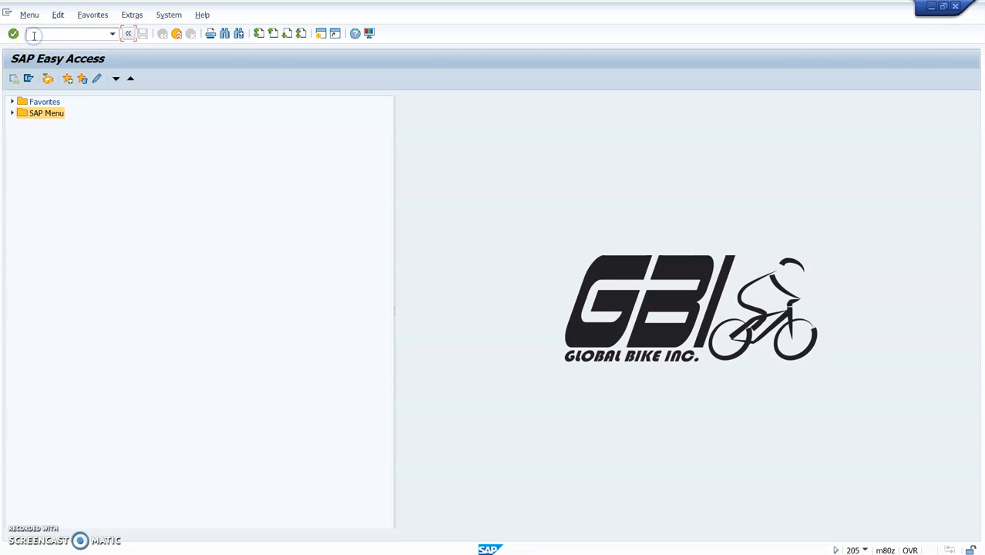
click(53, 34)
text(MM03)
key(Return)
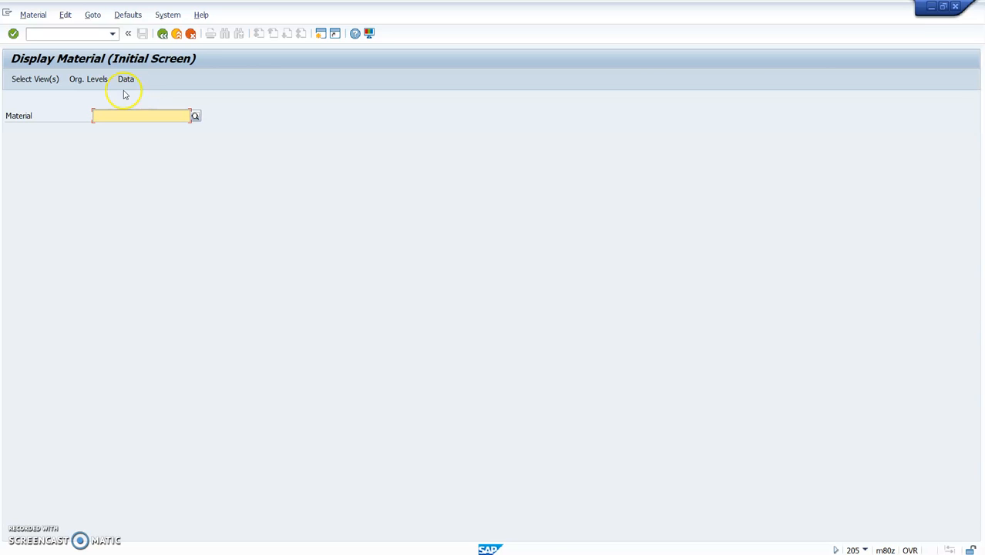
click(46, 81)
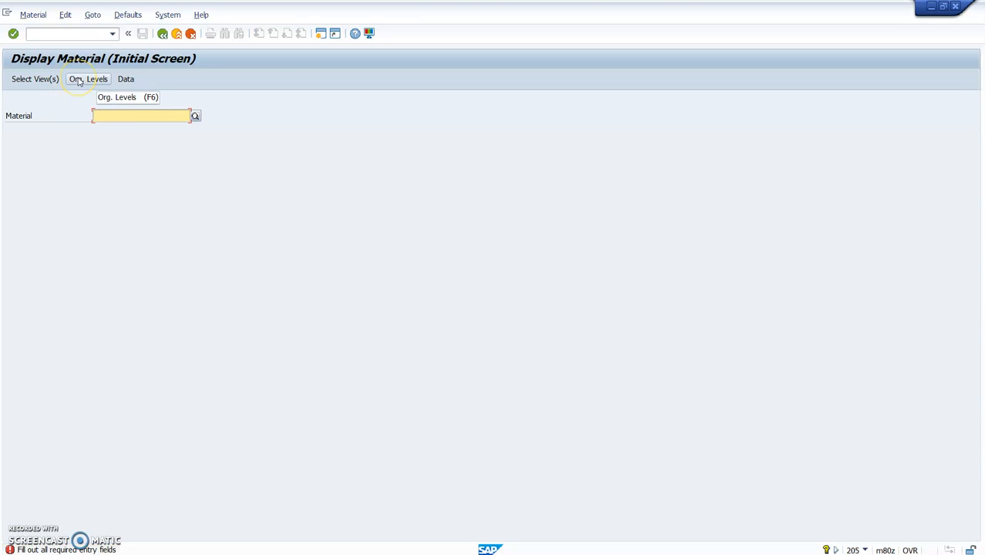
click(77, 80)
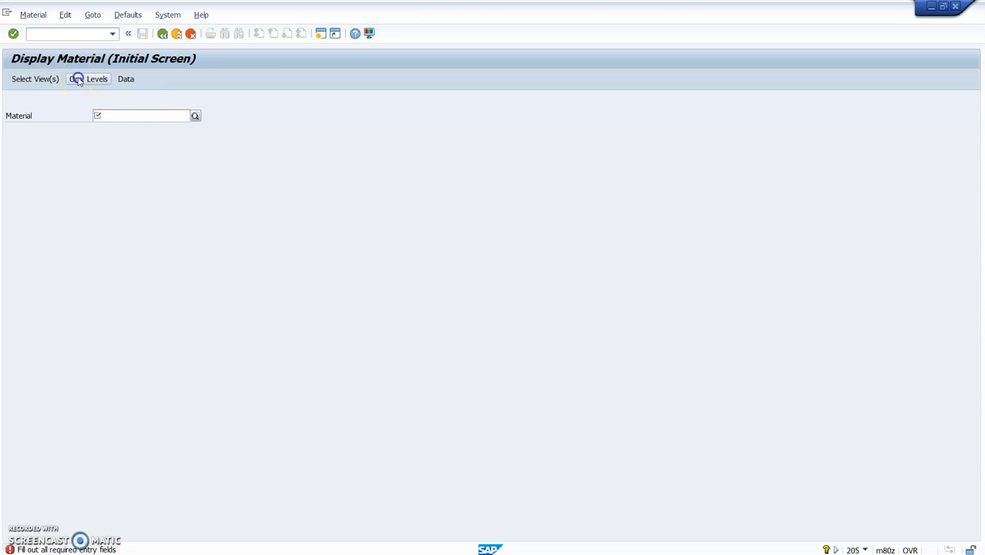
click(125, 80)
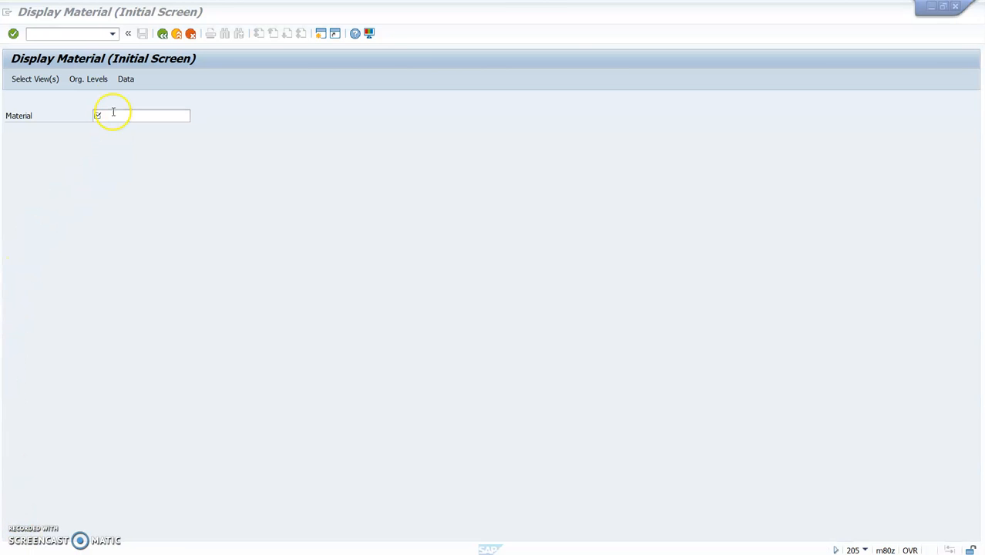
click(163, 36)
click(176, 35)
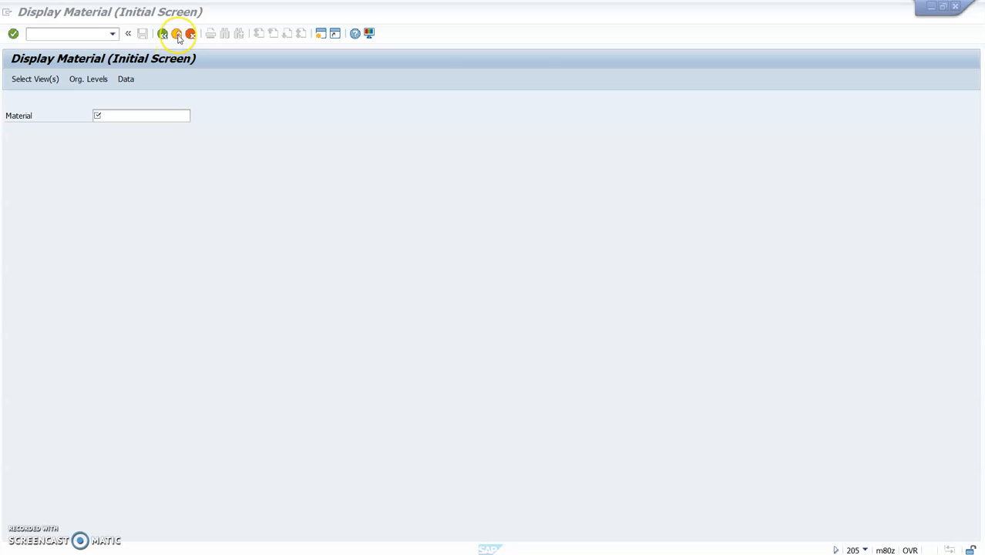
click(191, 35)
click(191, 35)
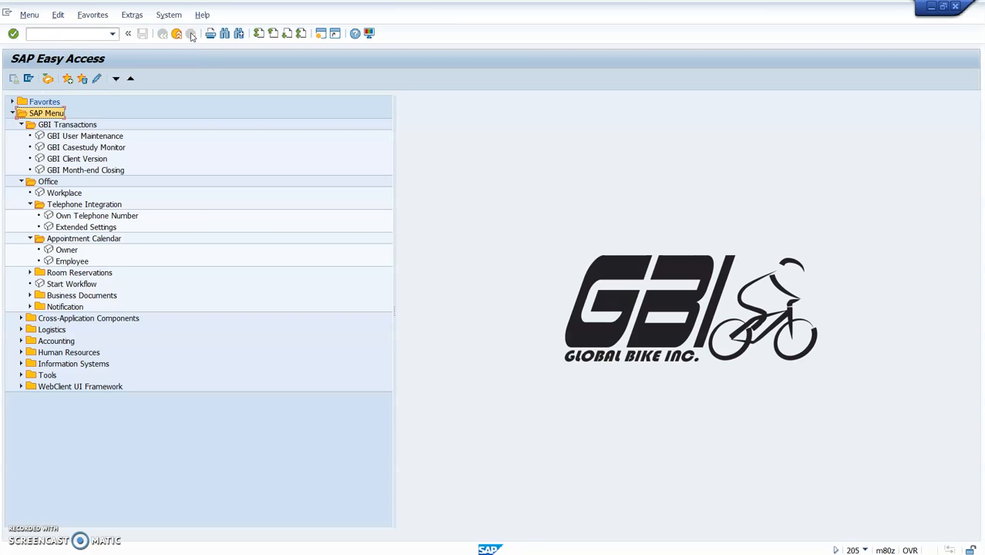
Step: Rerun MM03 from the command field history to reopen the Display Material initial screen
click(176, 35)
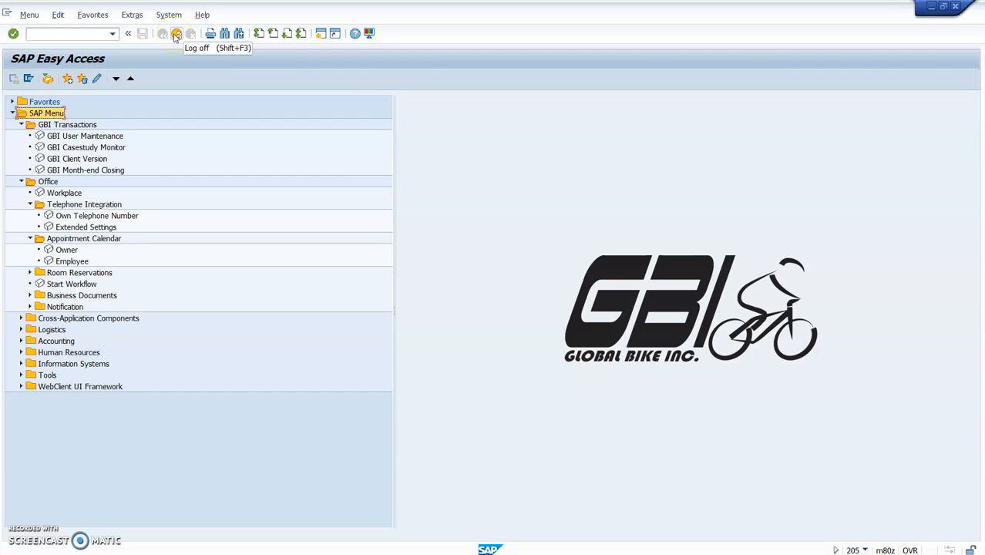
click(112, 33)
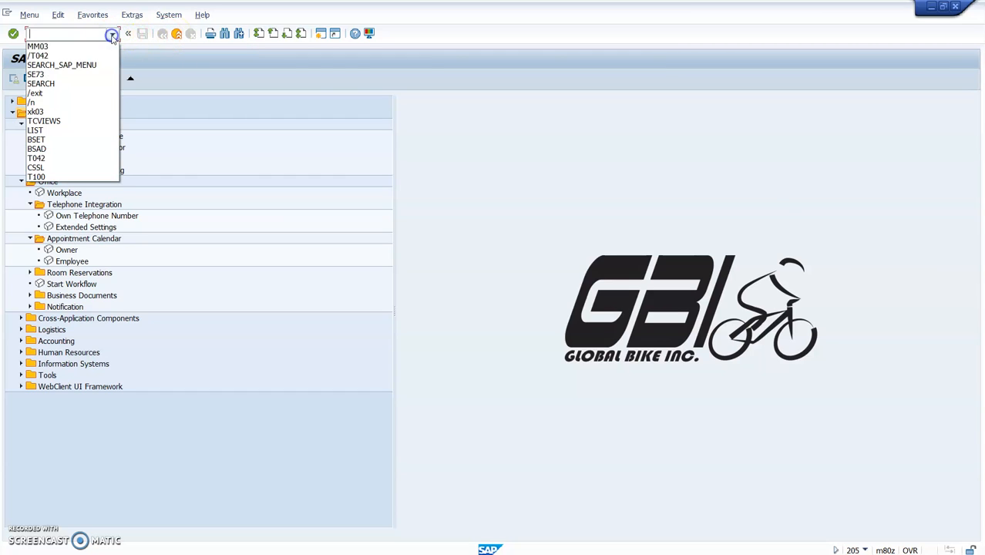
click(59, 46)
key(Return)
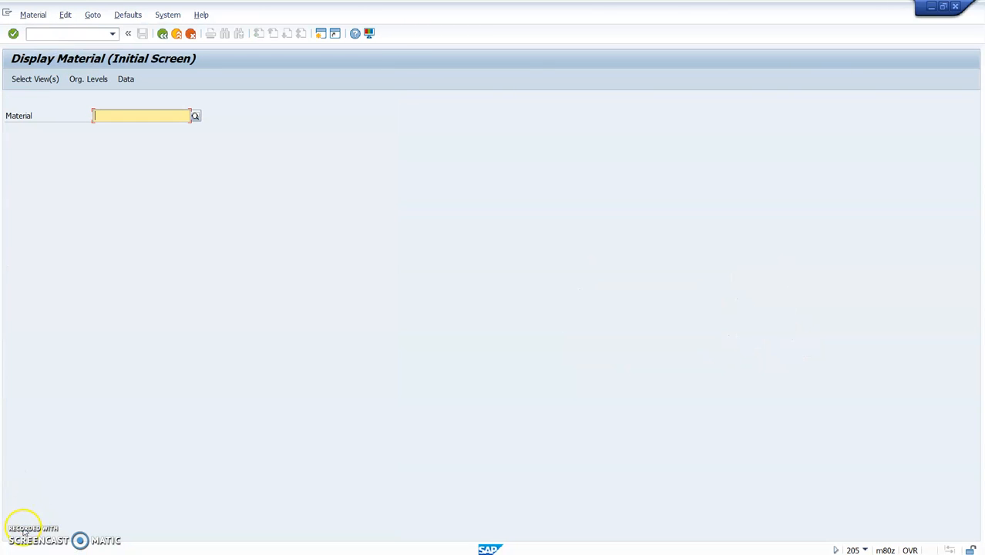